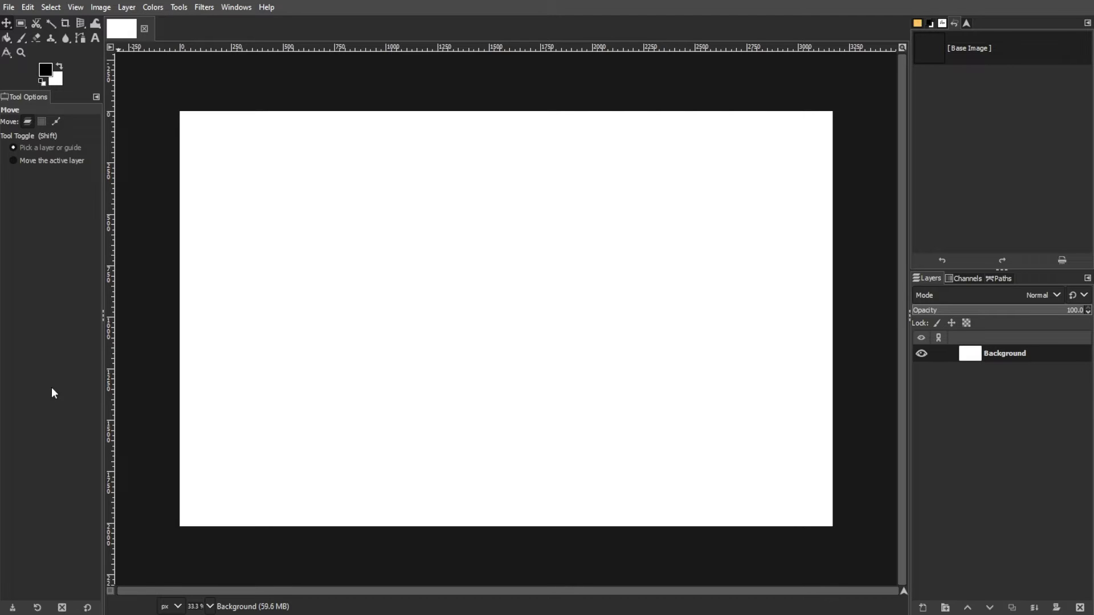
Add 'text effects' in Gotham Black, move it to the canvas centre and view at 100%.
left_click(93, 38)
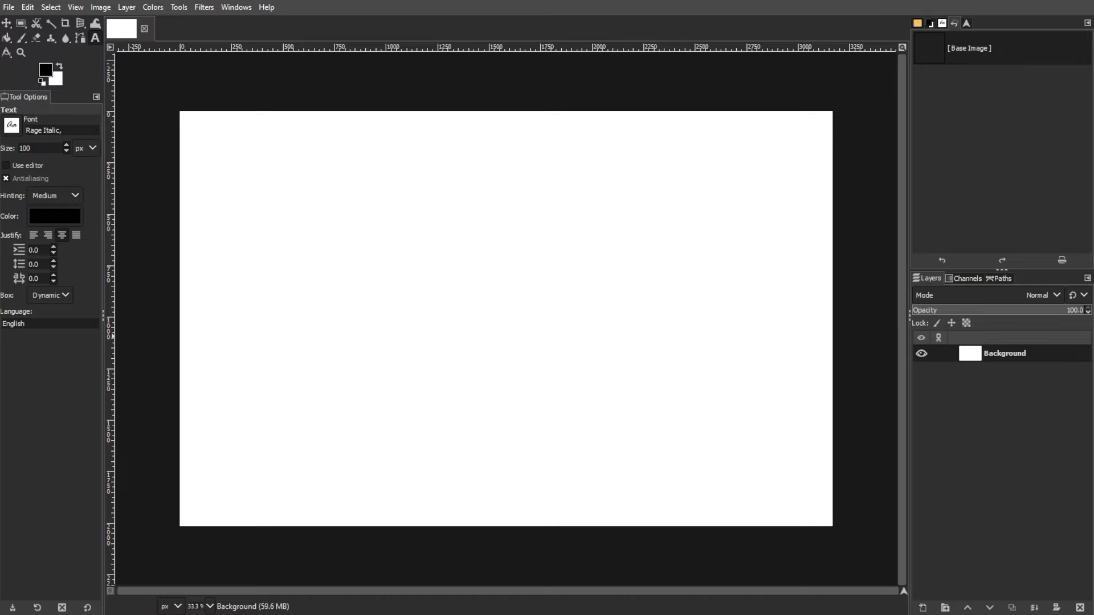
left_click(12, 124)
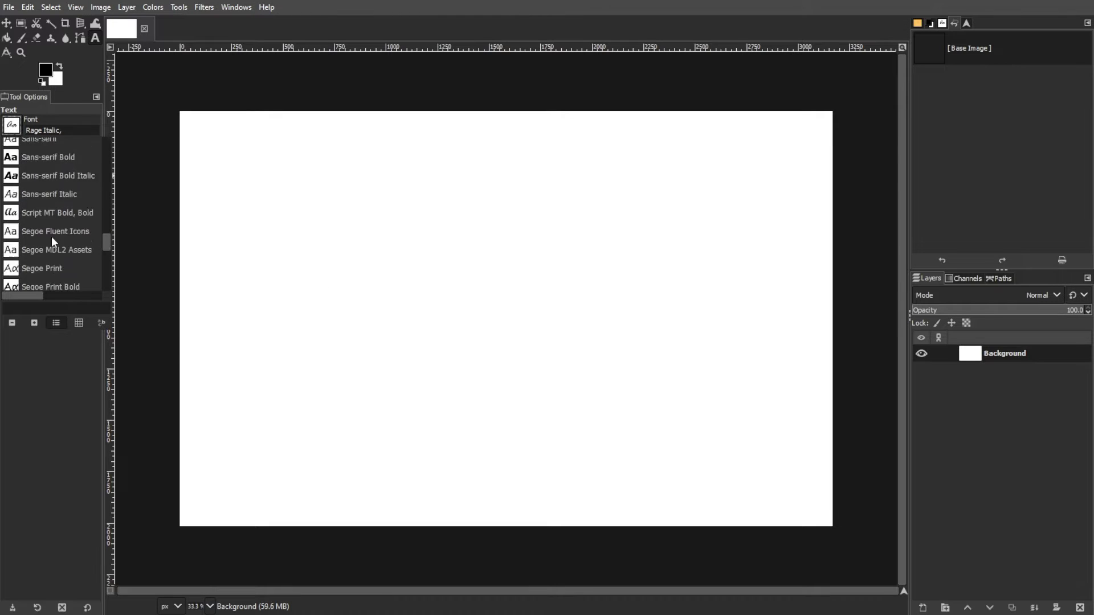
scroll(53, 233, "up", 5)
left_click(366, 222)
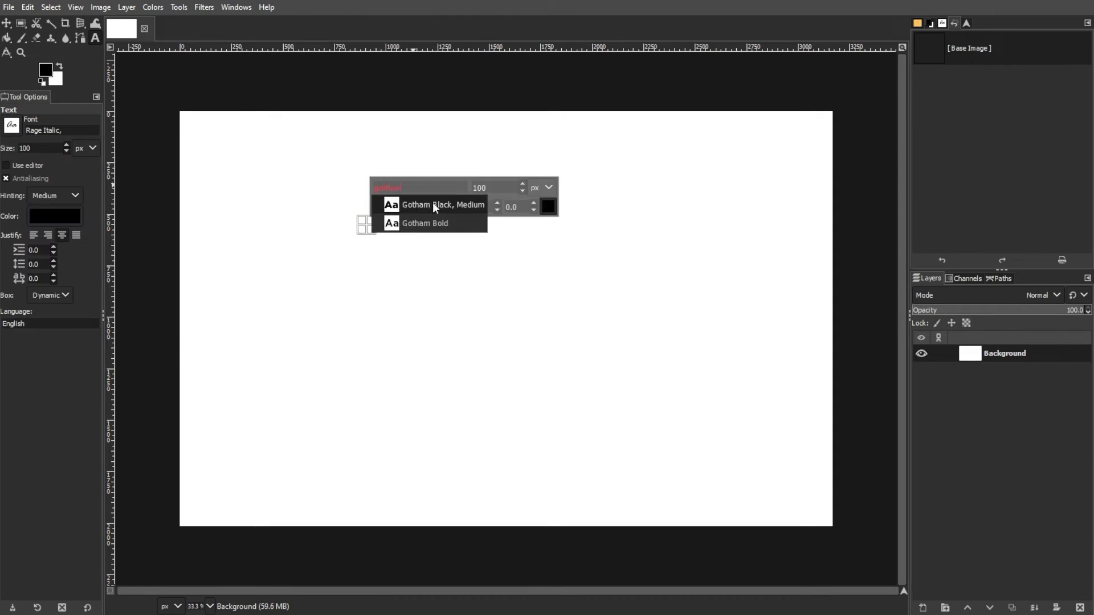
type("text effectsm")
mouse_move(450, 250)
left_mouse_down()
mouse_move(560, 320)
mouse_move(515, 302)
left_mouse_up()
key("1")
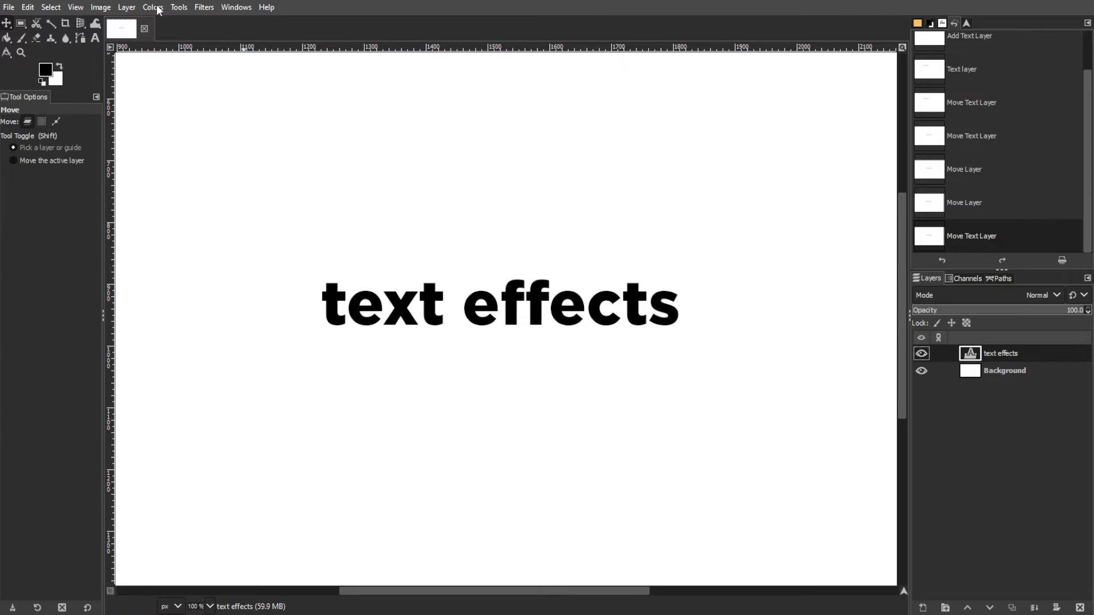
left_click(205, 8)
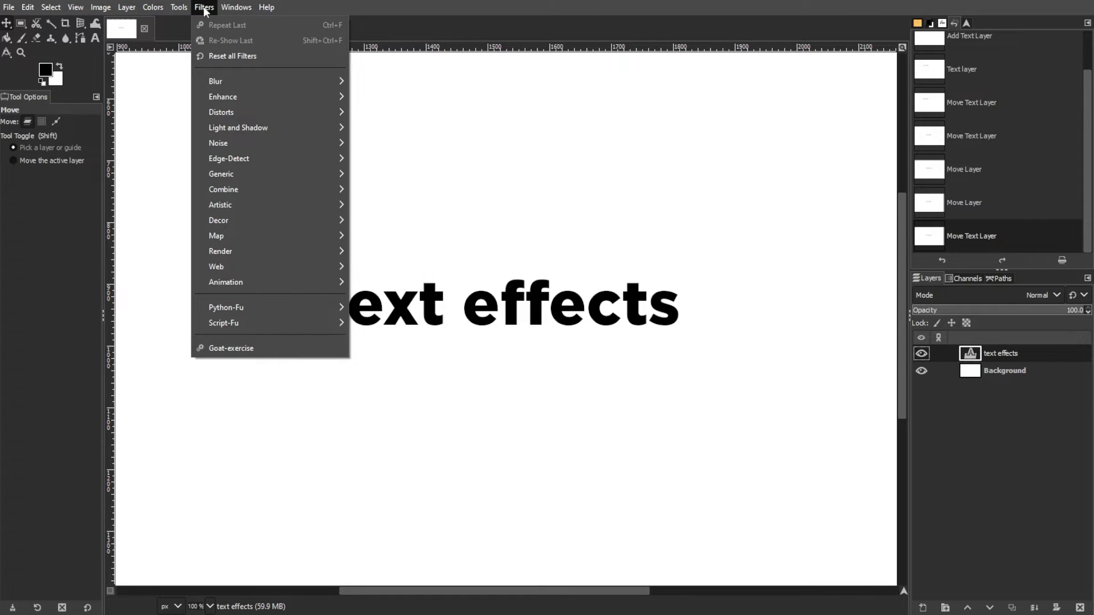
left_click(393, 225)
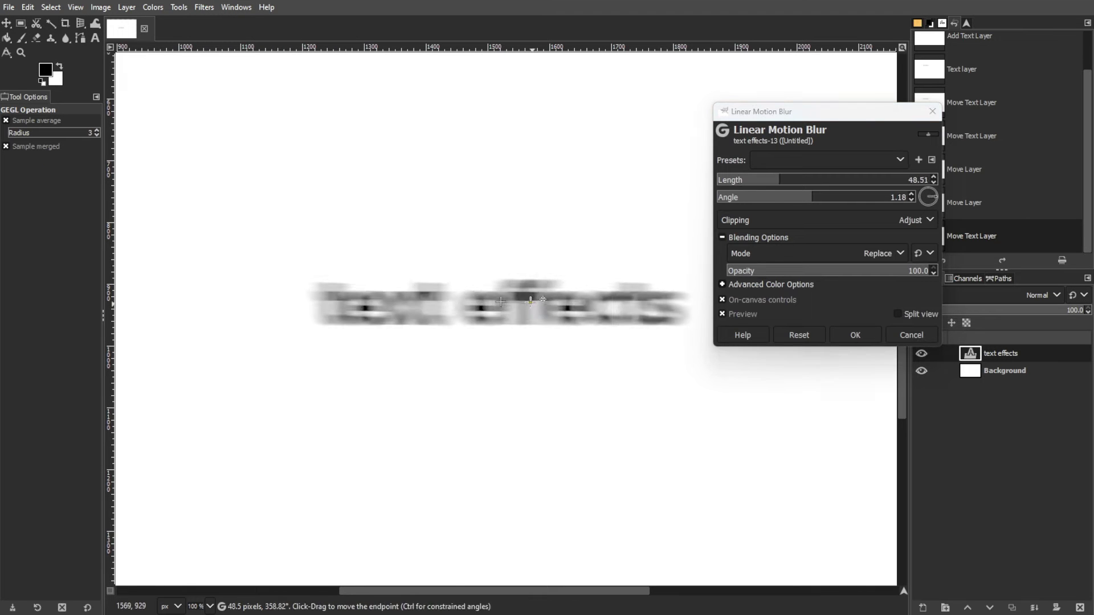
left_click(911, 335)
left_click(204, 7)
left_click(513, 283)
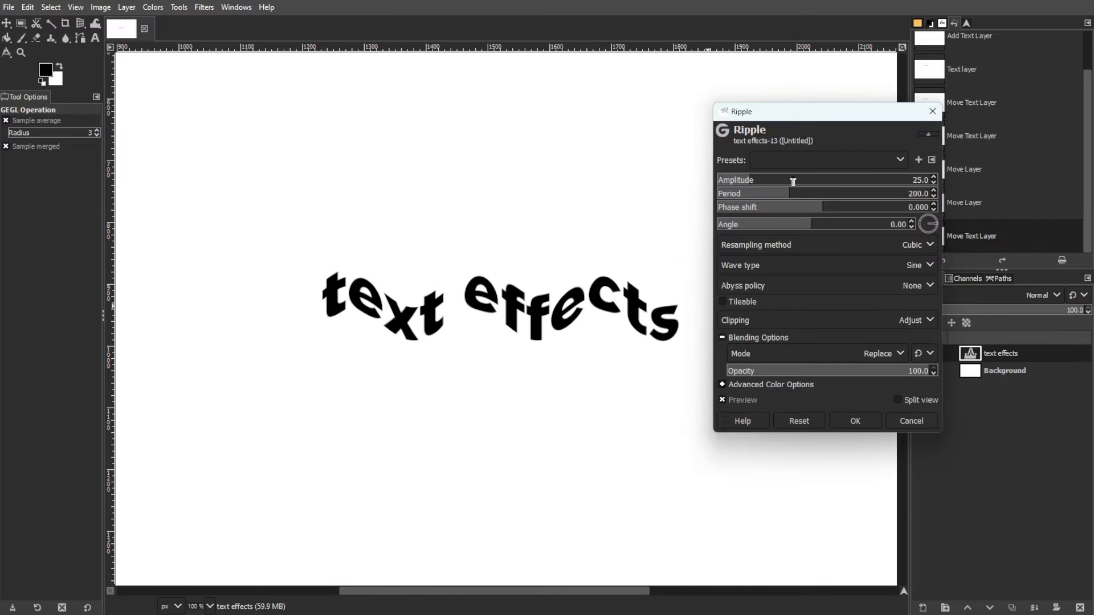
mouse_move(793, 181)
left_mouse_down()
mouse_move(741, 180)
mouse_move(900, 206)
mouse_move(823, 224)
left_mouse_up()
left_click(855, 421)
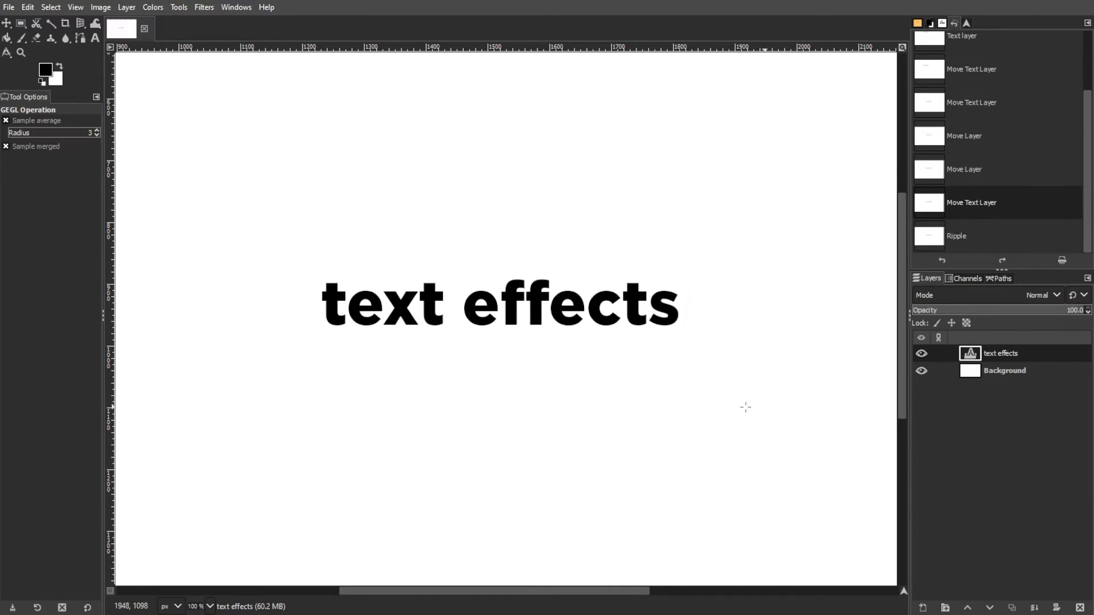
left_click(956, 234)
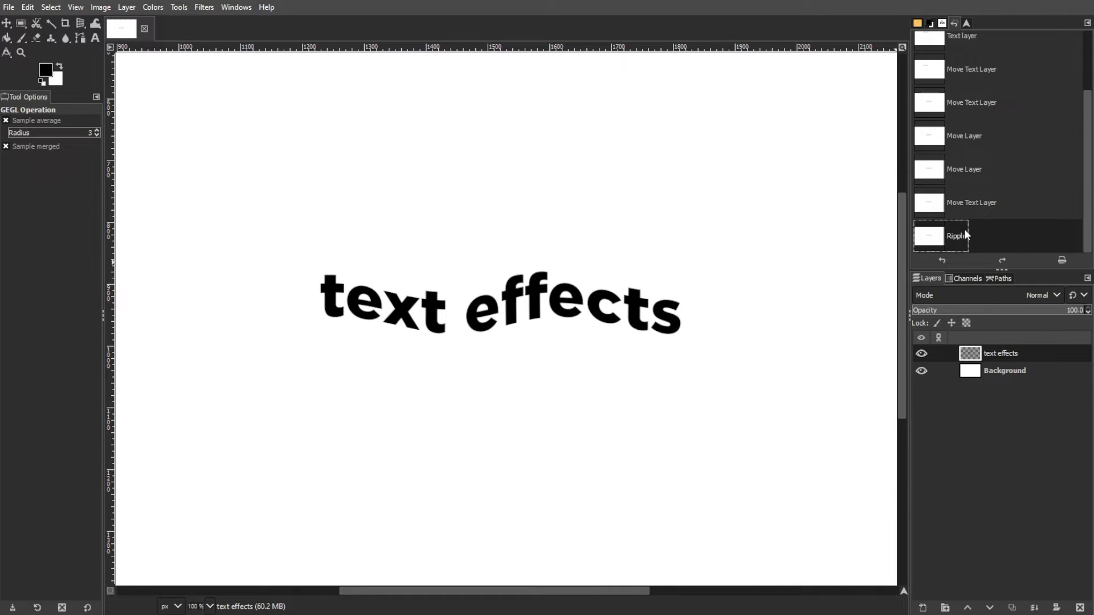
left_click(982, 200)
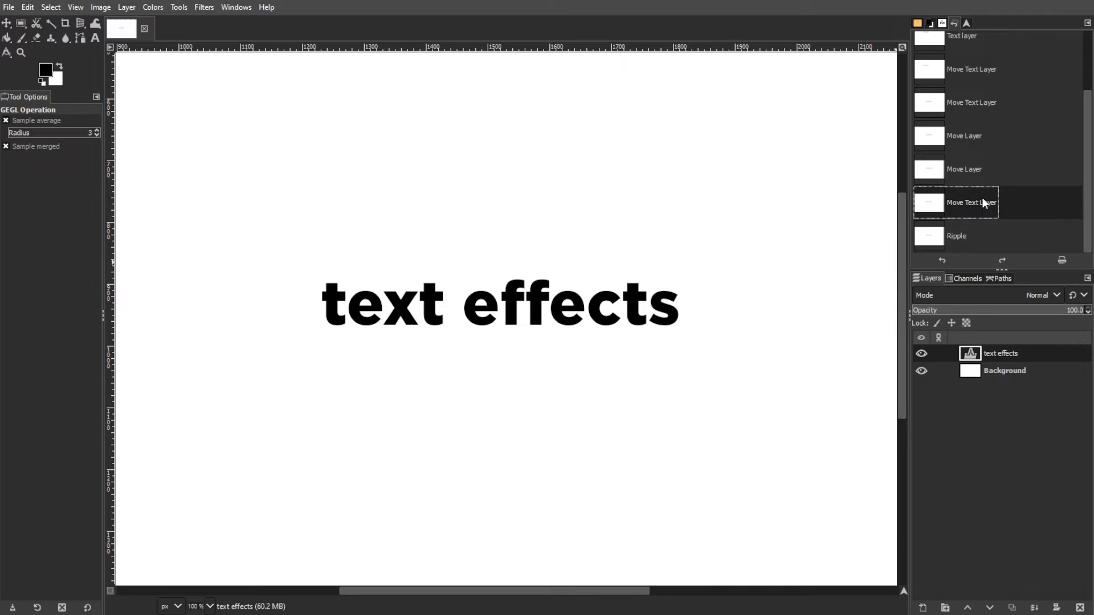
Create a new transparent layer named 'Text Copy'.
left_click(923, 608)
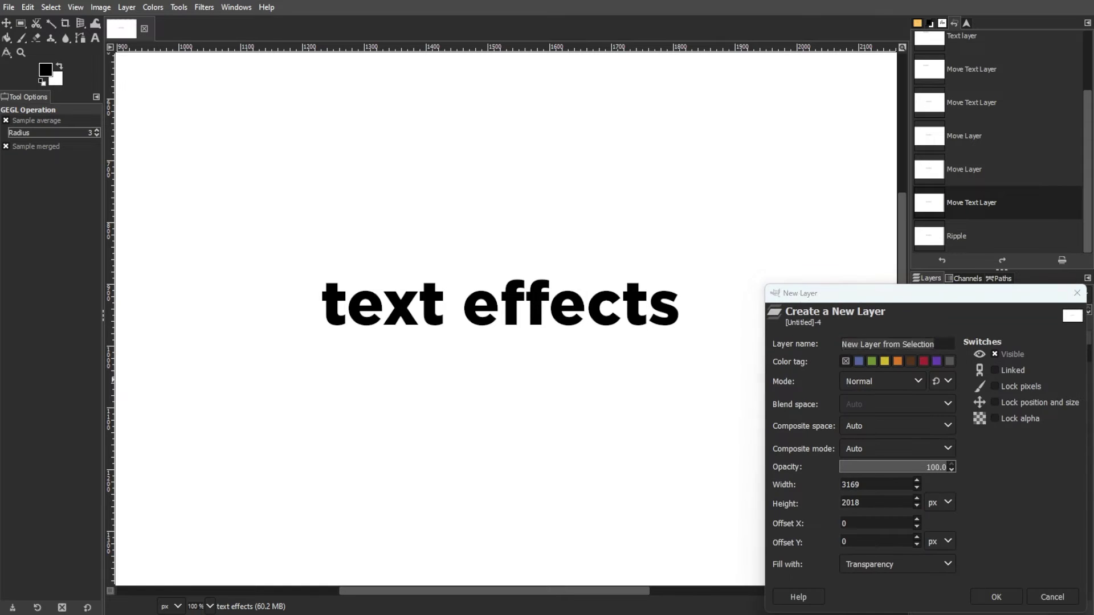
type("Text Copy")
left_click(578, 367)
left_click(558, 431)
left_click(677, 399)
Fill the text's alpha-selection with black on Text Copy, then select none.
left_click(972, 373)
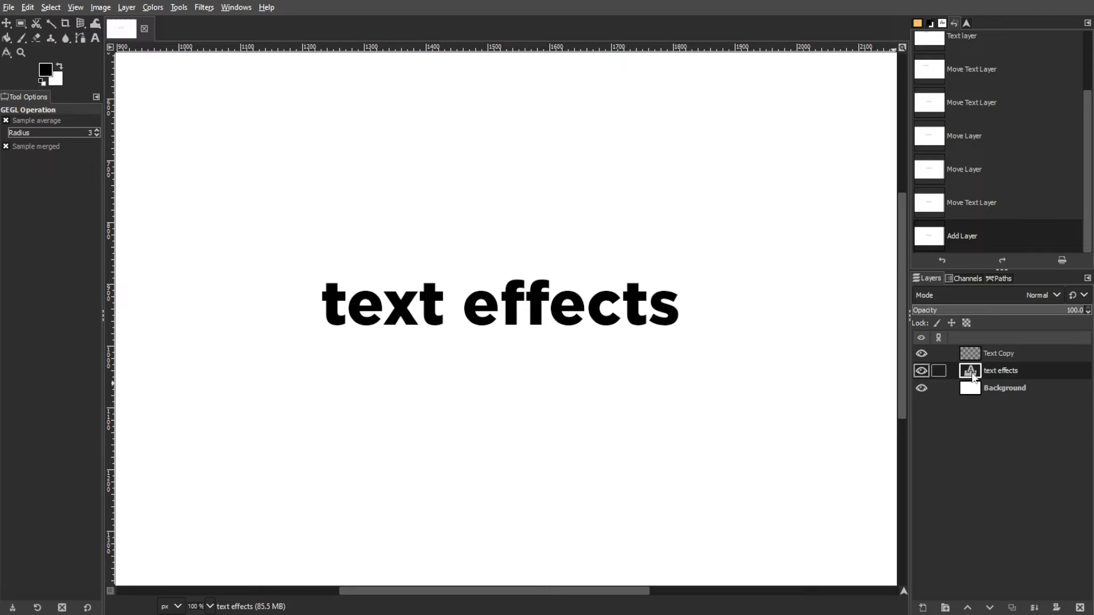
left_click(973, 373, "alt")
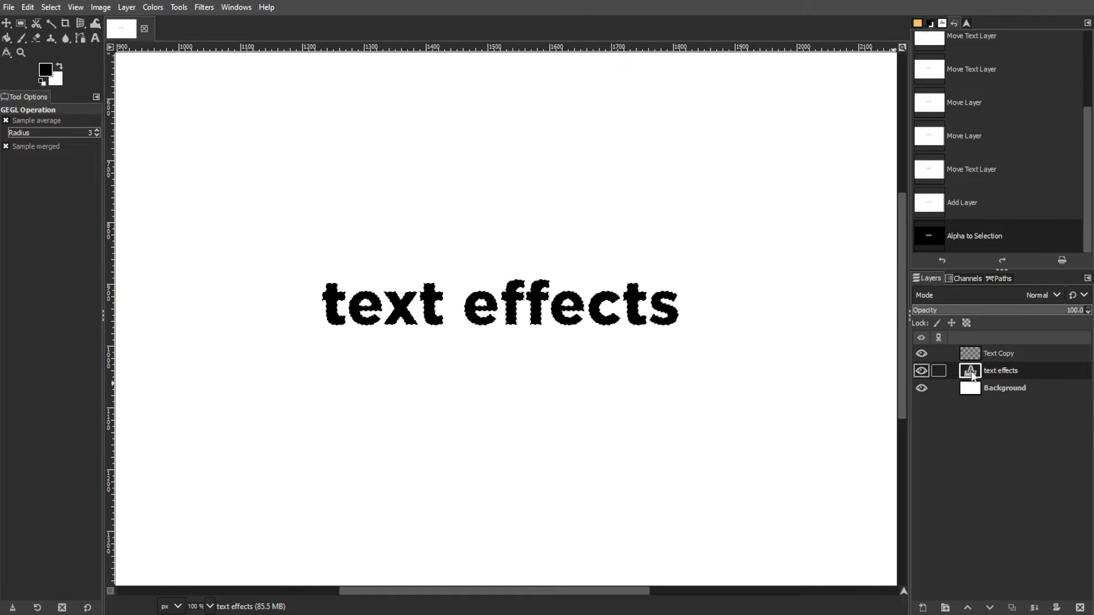
left_click(1001, 354)
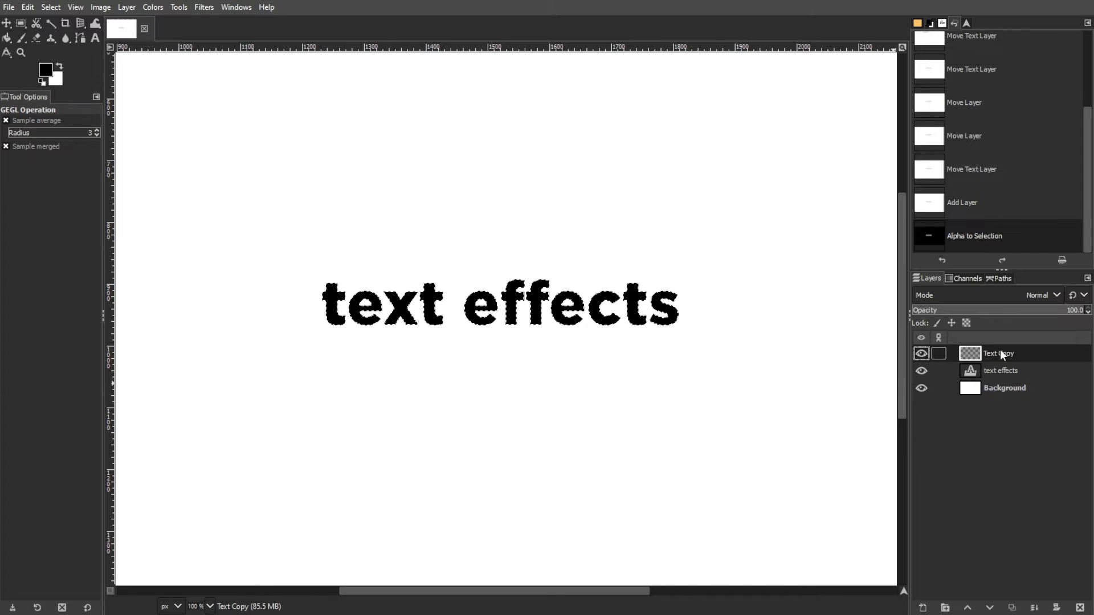
left_click(7, 39)
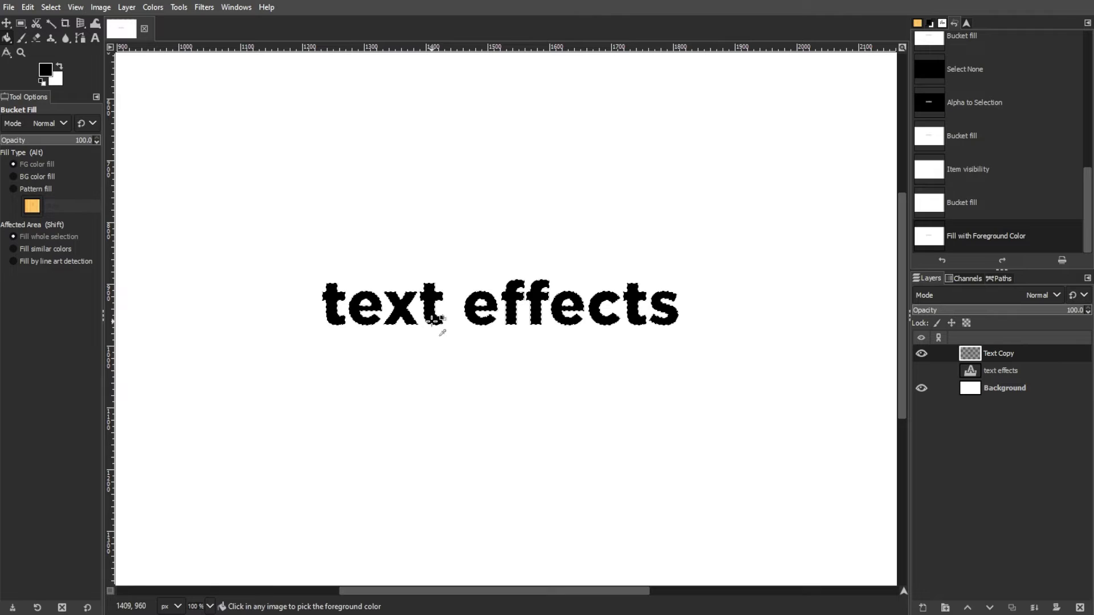
key("ctrl+shift+a")
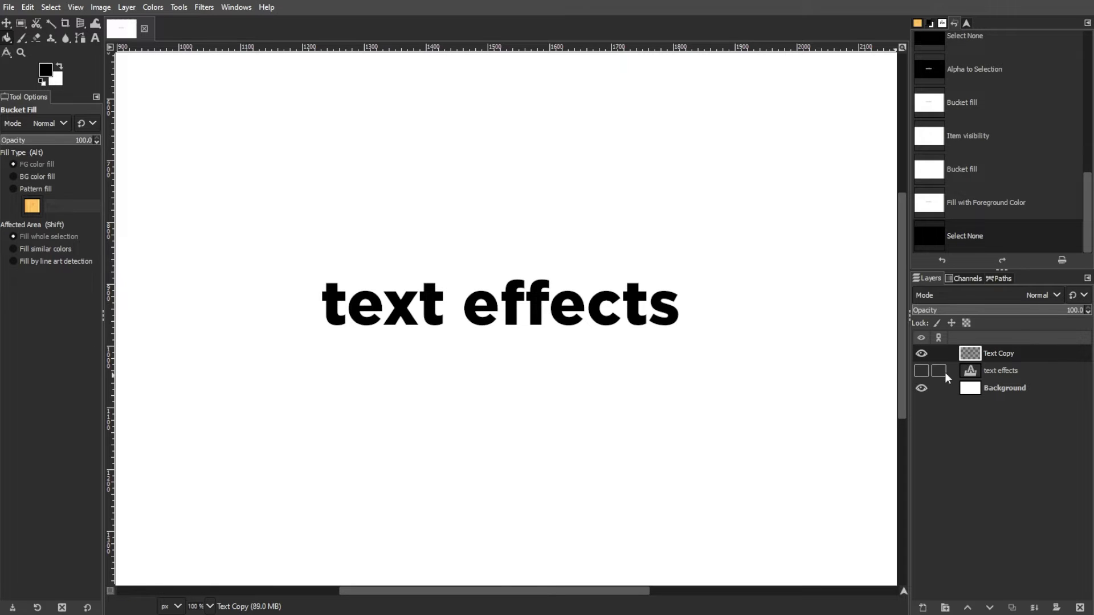
Show the original text layer again and move the black copy up as a second line.
left_click(923, 371)
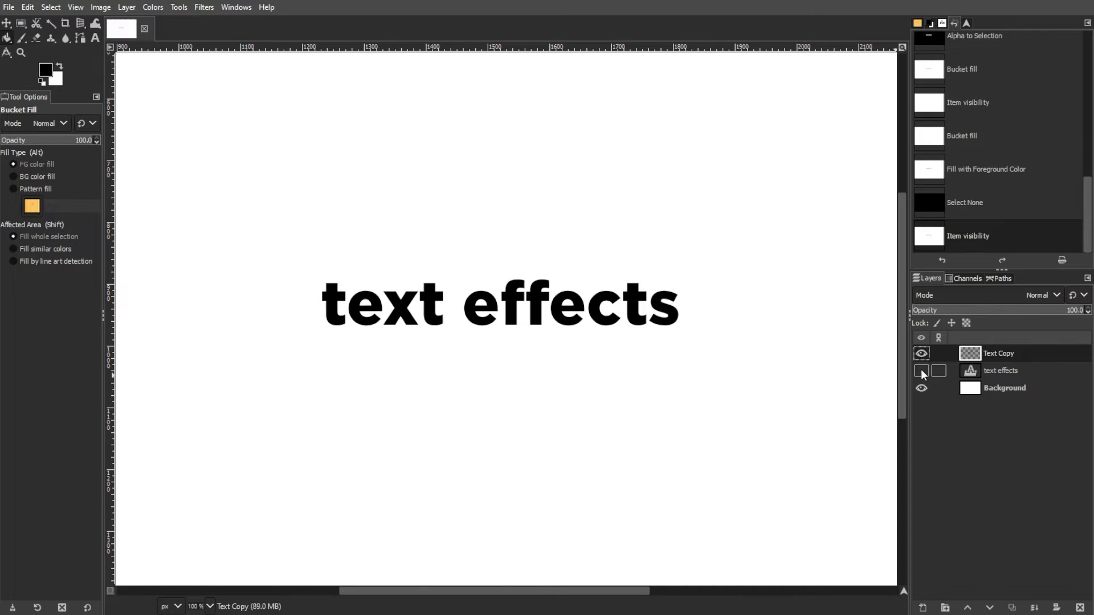
key("m")
left_click_drag(512, 293, 508, 229)
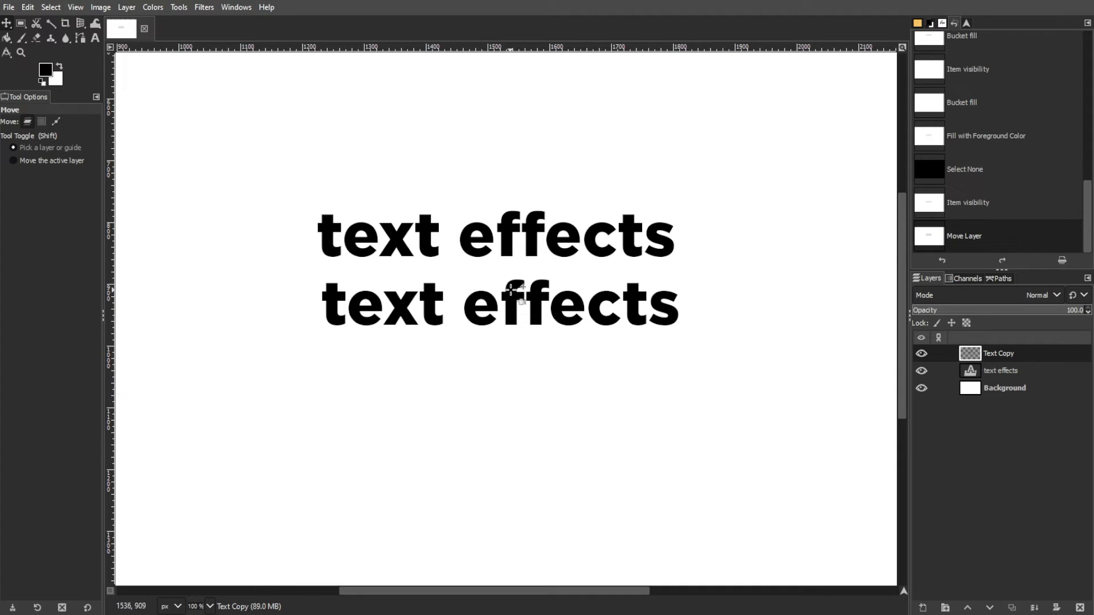
Nudge the Text Copy line a few pixels up and right to align it over the original.
left_click_drag(532, 238, 531, 235)
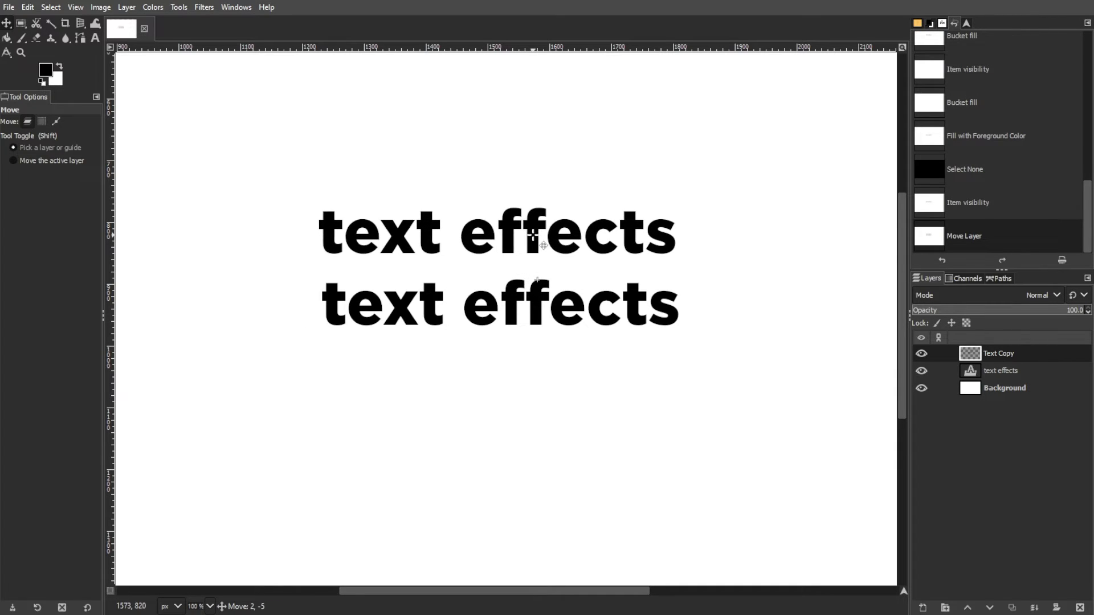
left_click_drag(532, 234, 533, 235)
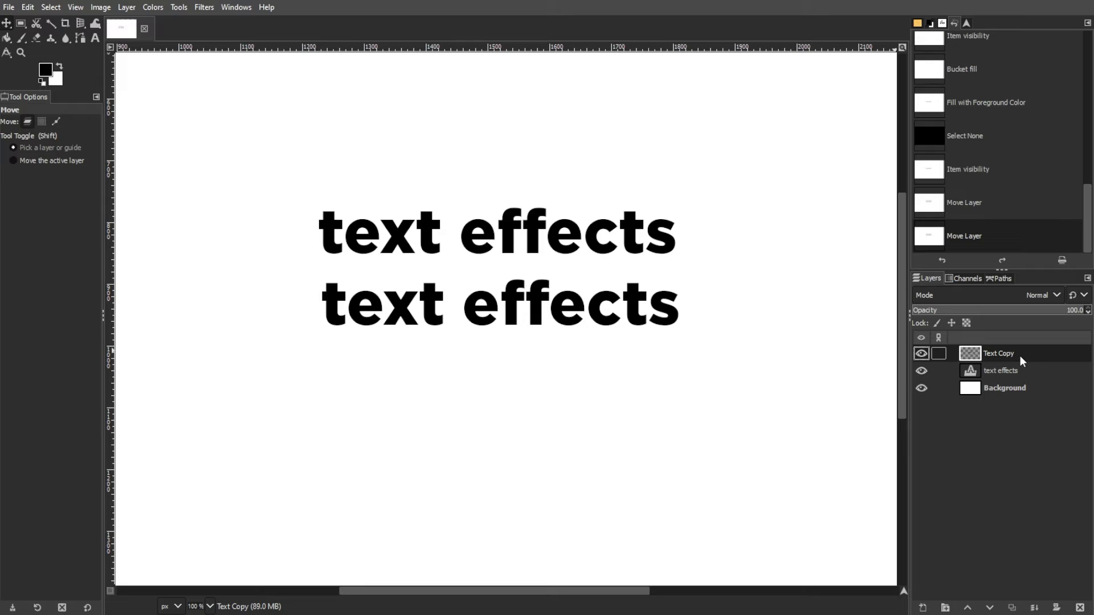
Check the Plug-ins folder paths under Preferences > Folders, then close Preferences.
left_click(27, 7)
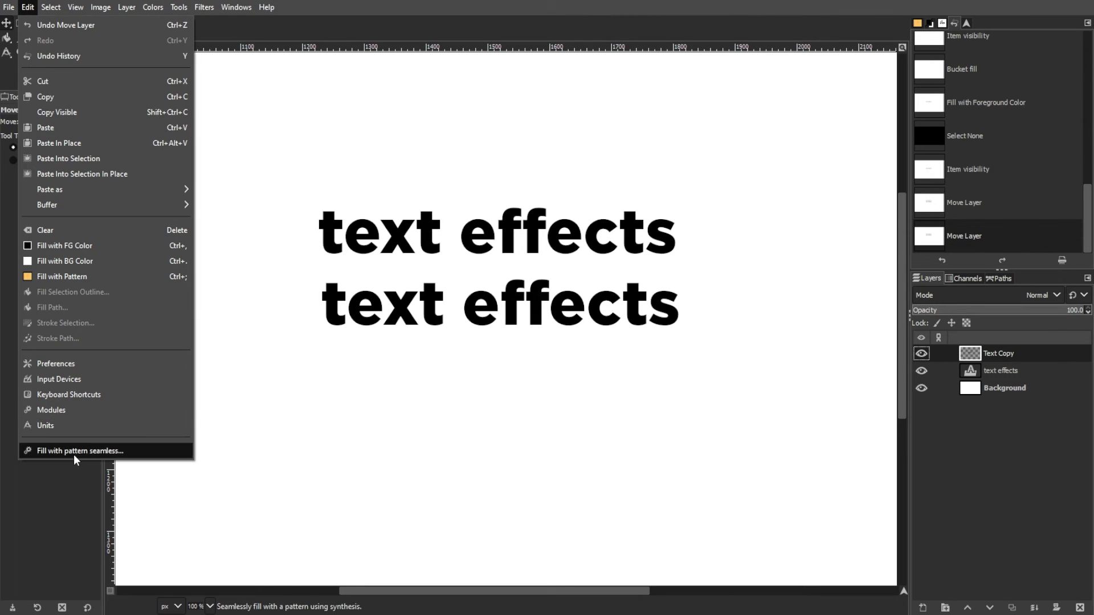
left_click(73, 361)
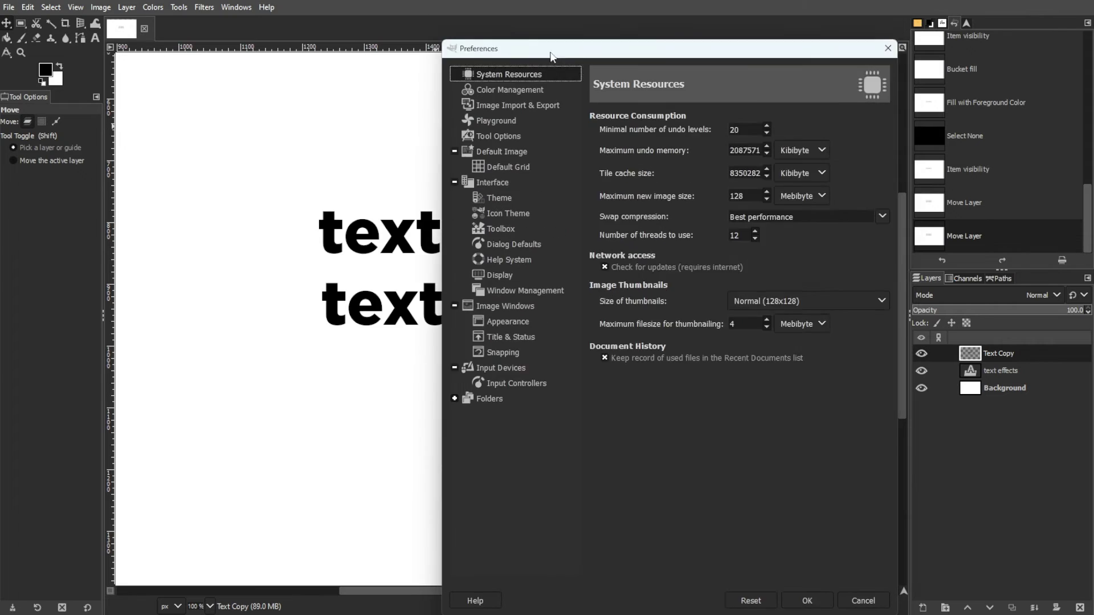
left_click_drag(604, 50, 347, 71)
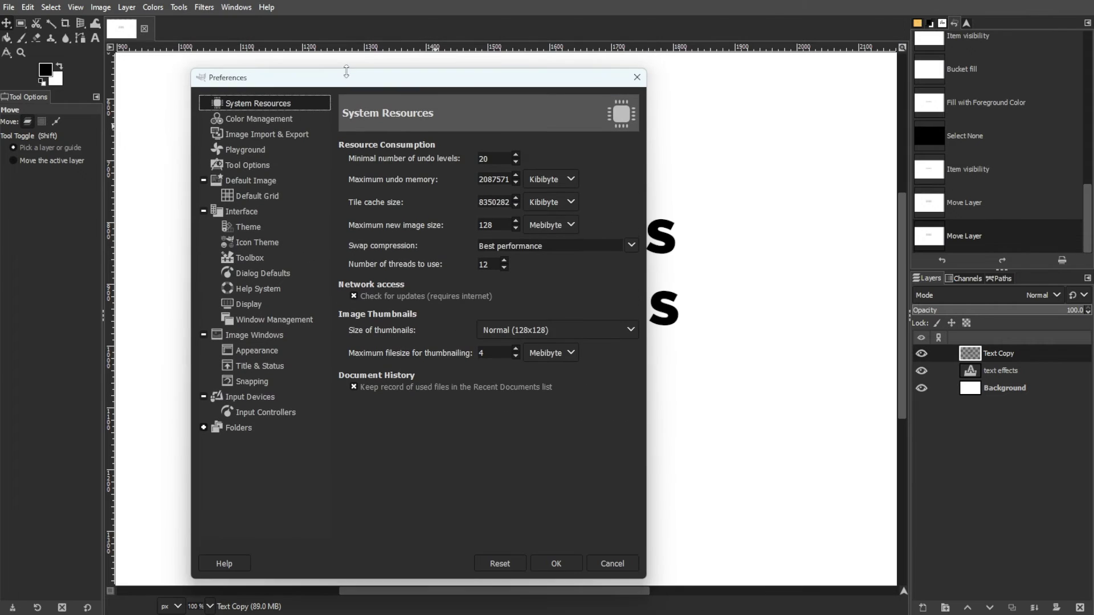
left_click(202, 427)
scroll(235, 405, "down", 2)
scroll(256, 441, "down", 2)
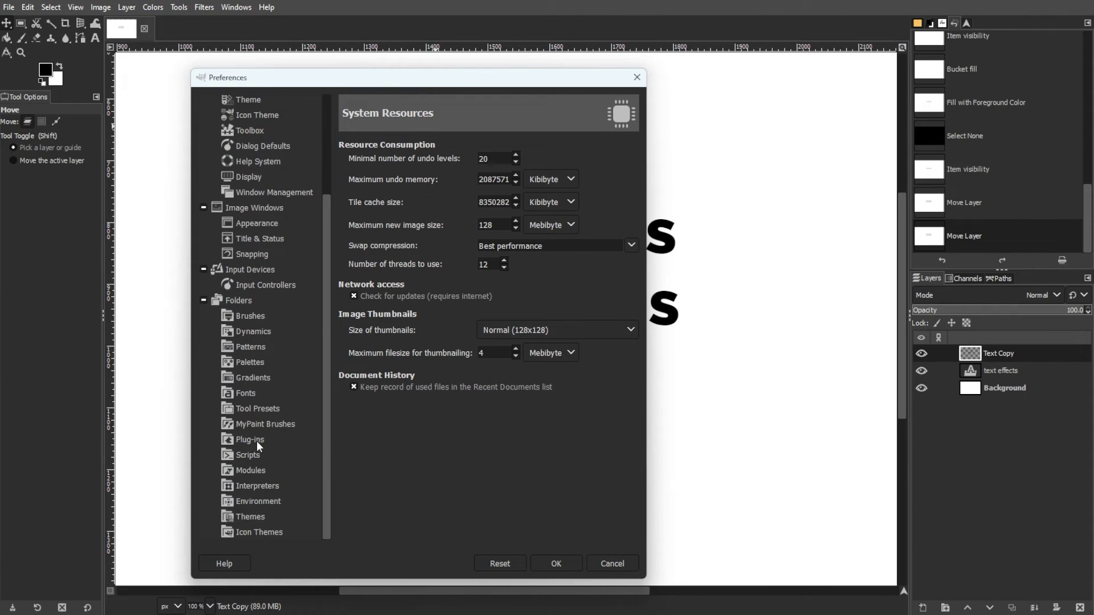
left_click(257, 441)
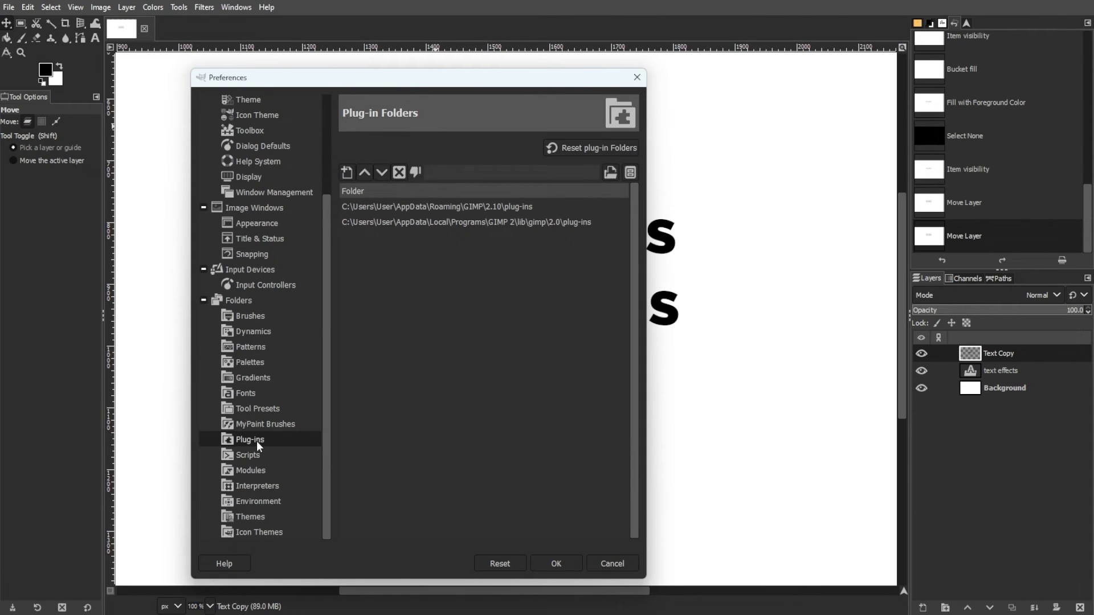
left_click(588, 207)
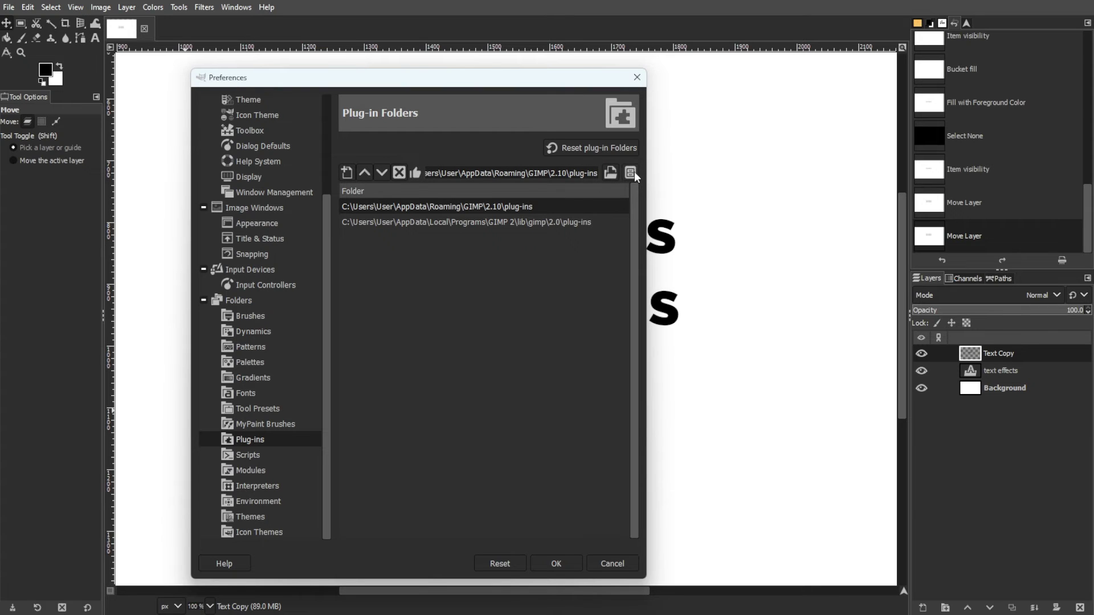
left_click(564, 566)
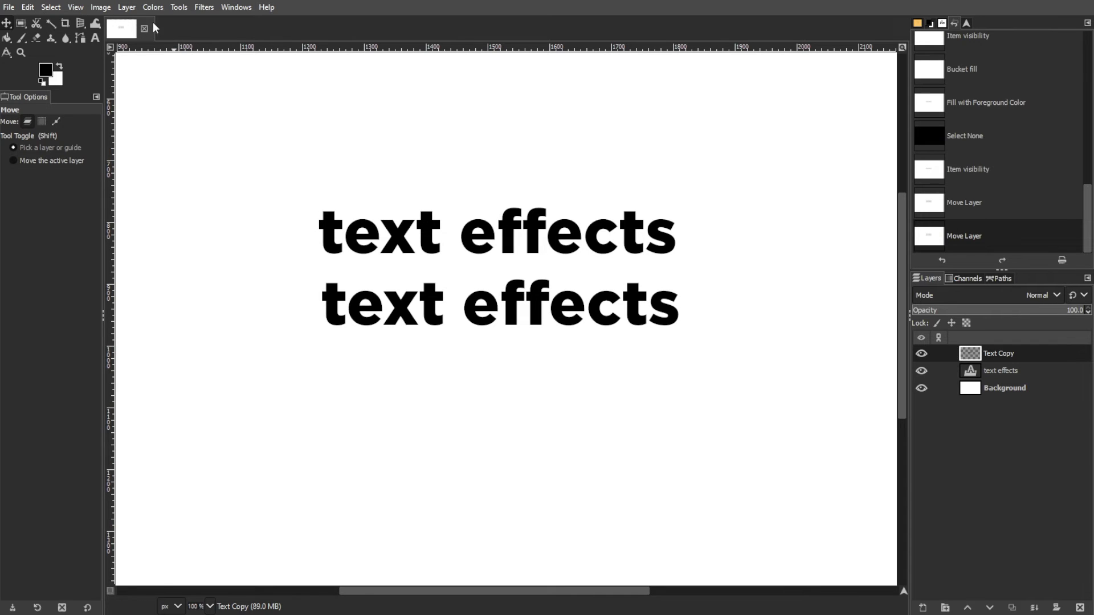
Apply an Outer Bevel and Emboss with depth 13 and angle about 133 to the lower line.
left_click(127, 6)
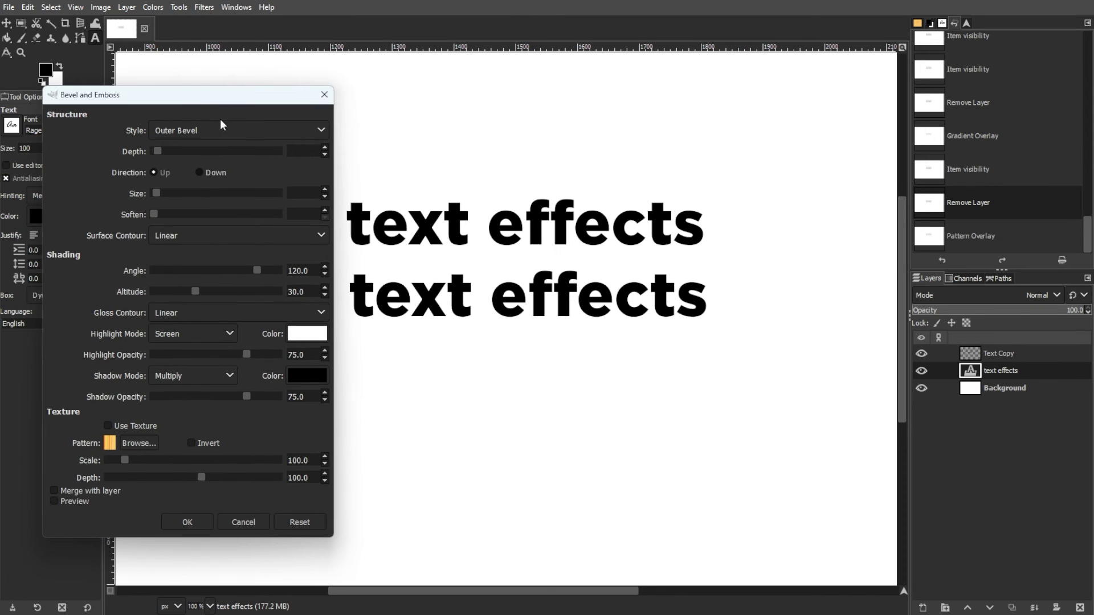
left_click_drag(164, 149, 174, 150)
left_click(197, 124)
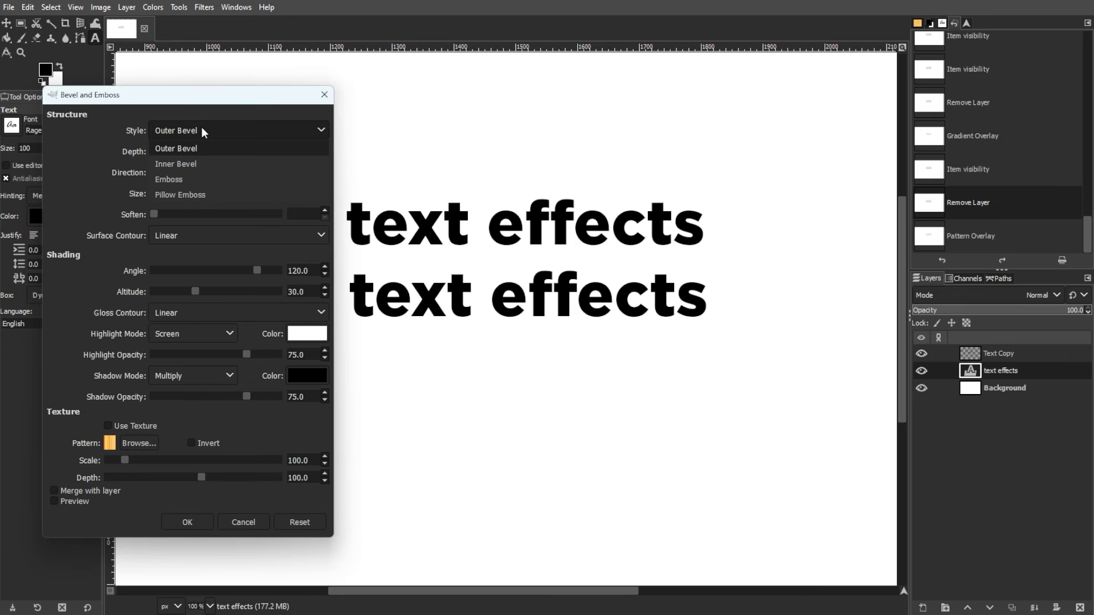
left_click(261, 270)
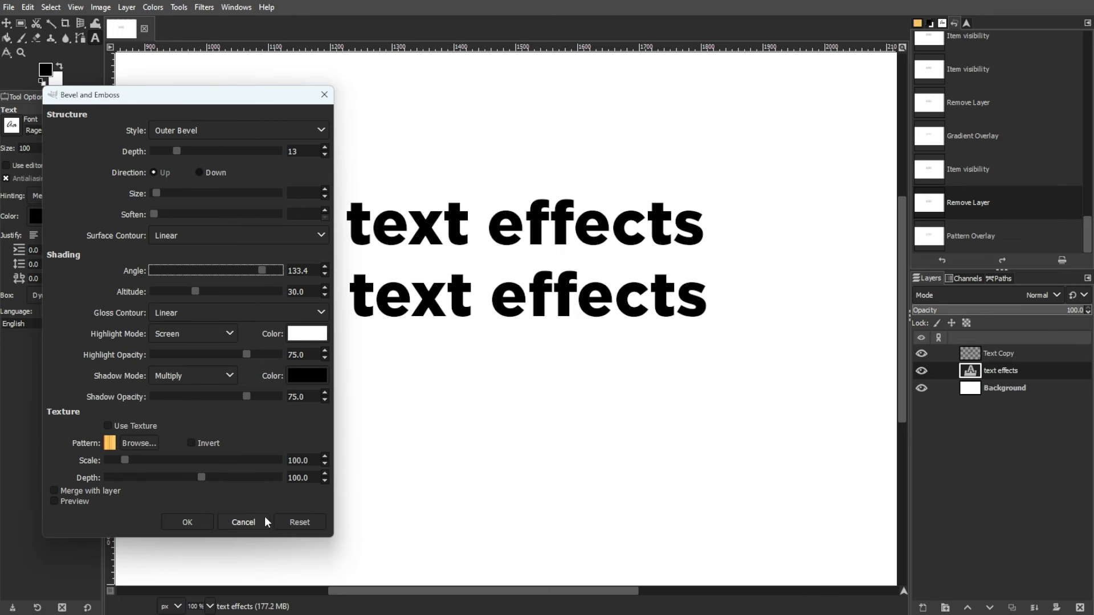
left_click(196, 523)
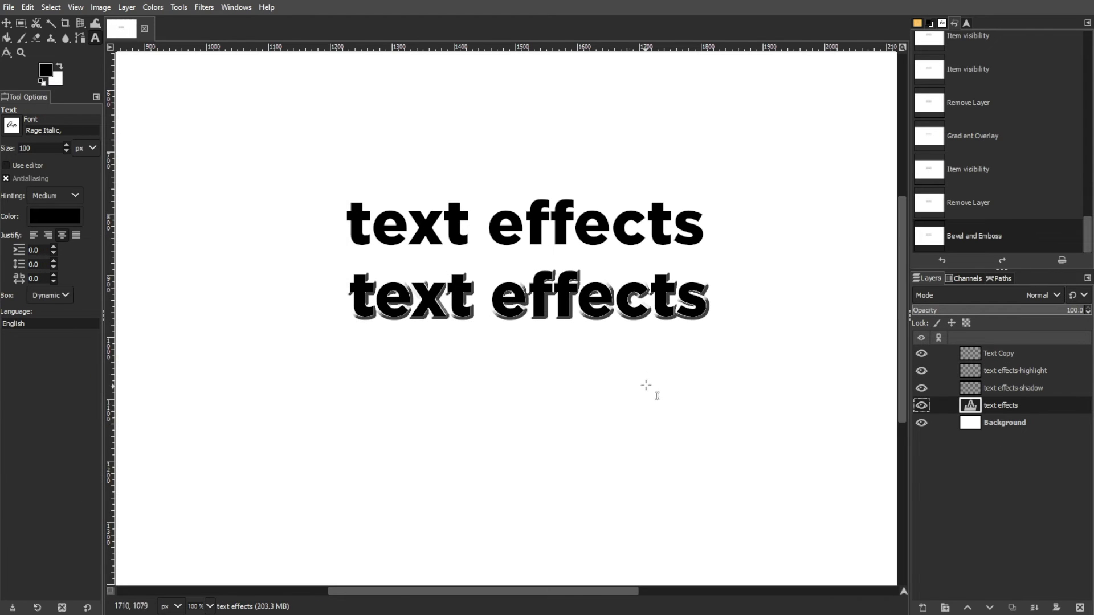
Reposition the view and select the Text Copy layer for the top line.
scroll(644, 399, "up", 1)
scroll(593, 401, "left", 1)
scroll(586, 421, "left", 1)
scroll(584, 450, "down", 1)
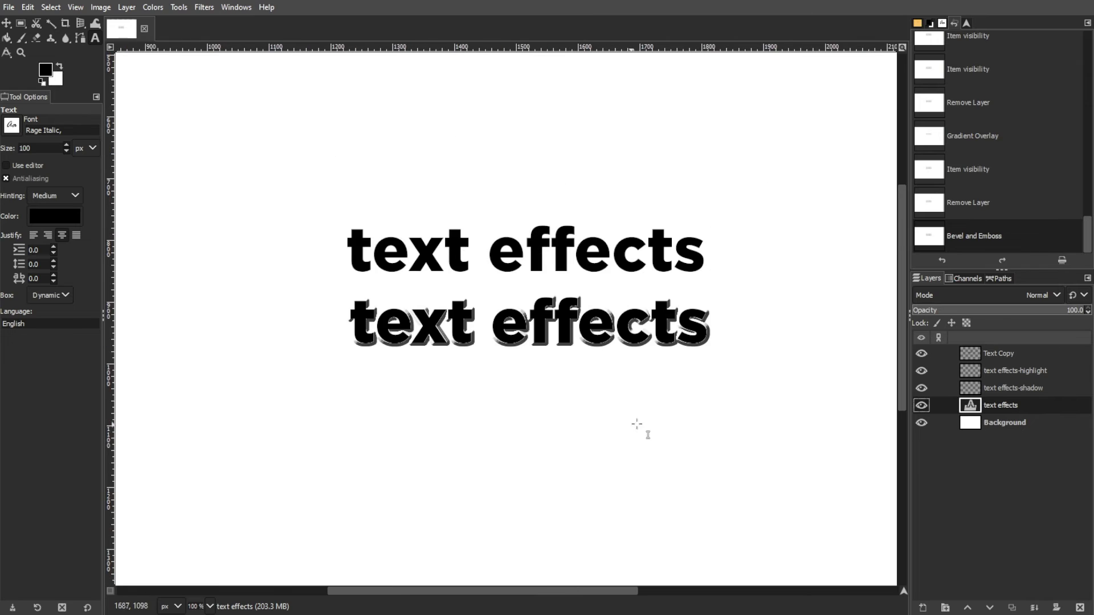
scroll(593, 589, "right", 1)
left_click(1003, 353)
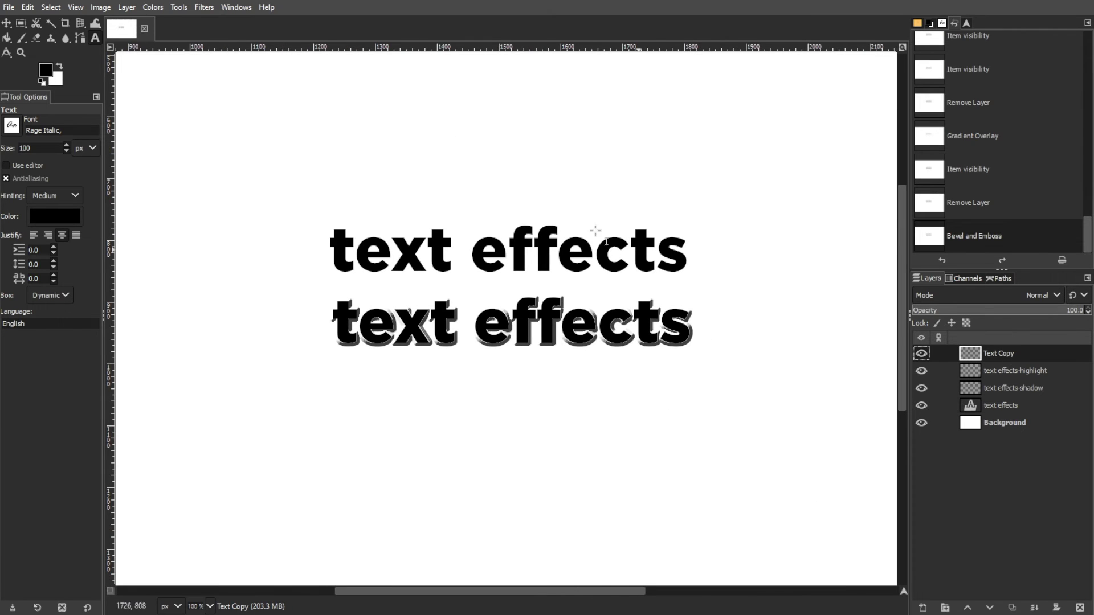
left_click(127, 7)
mouse_move(154, 286)
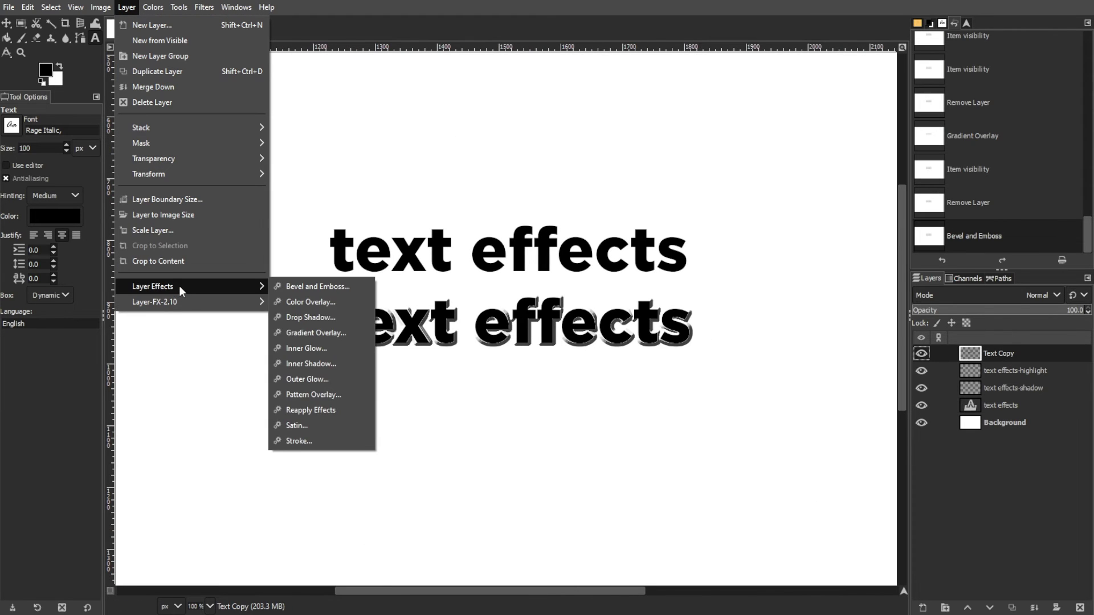
left_click(319, 442)
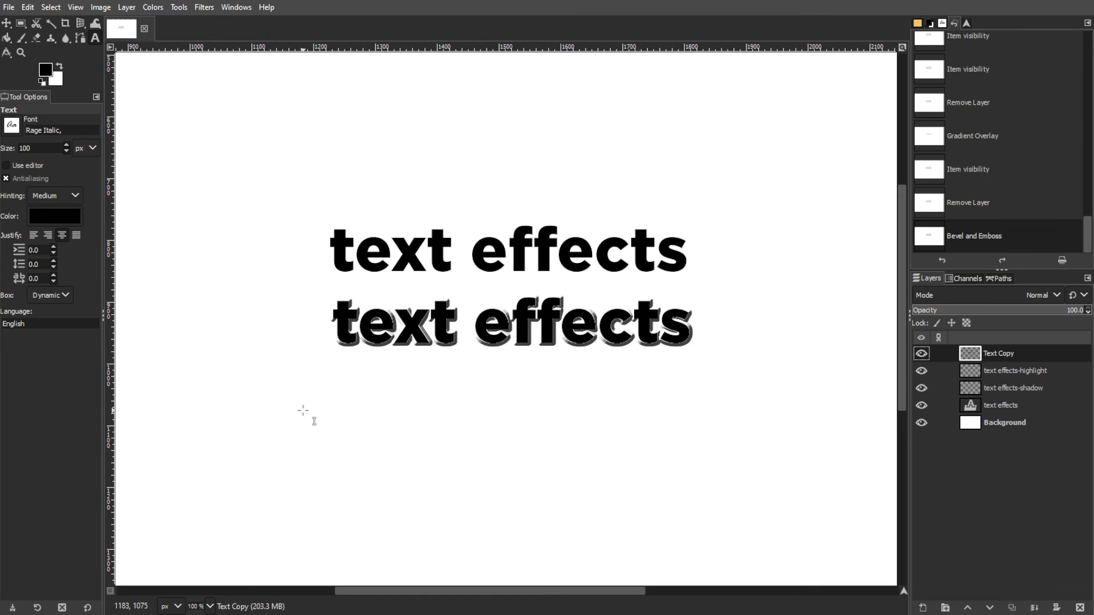
left_click(119, 273)
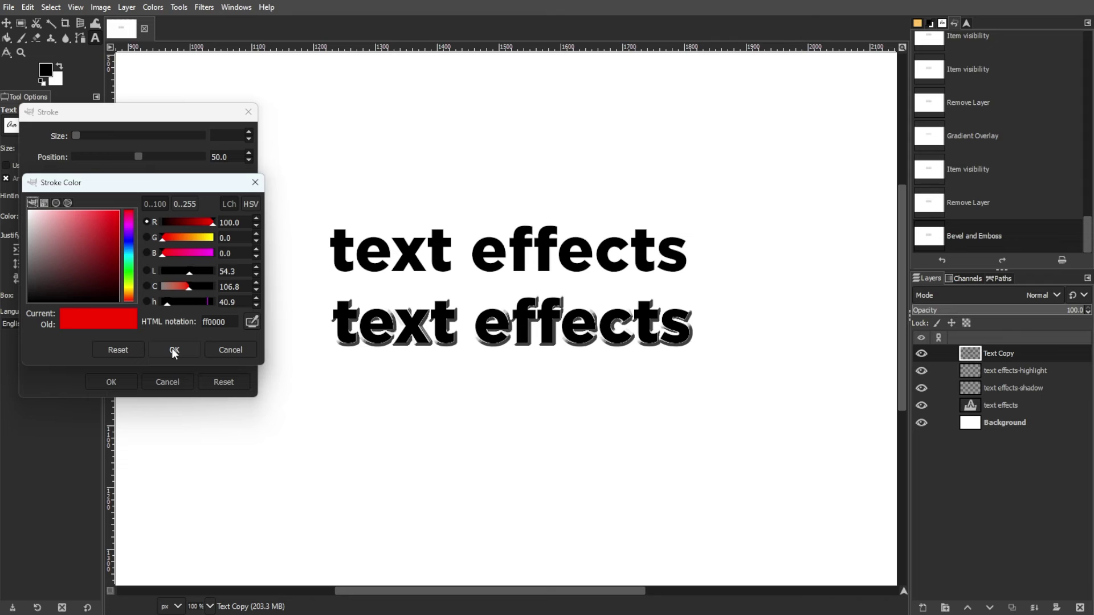
left_click(126, 239)
left_click(129, 293)
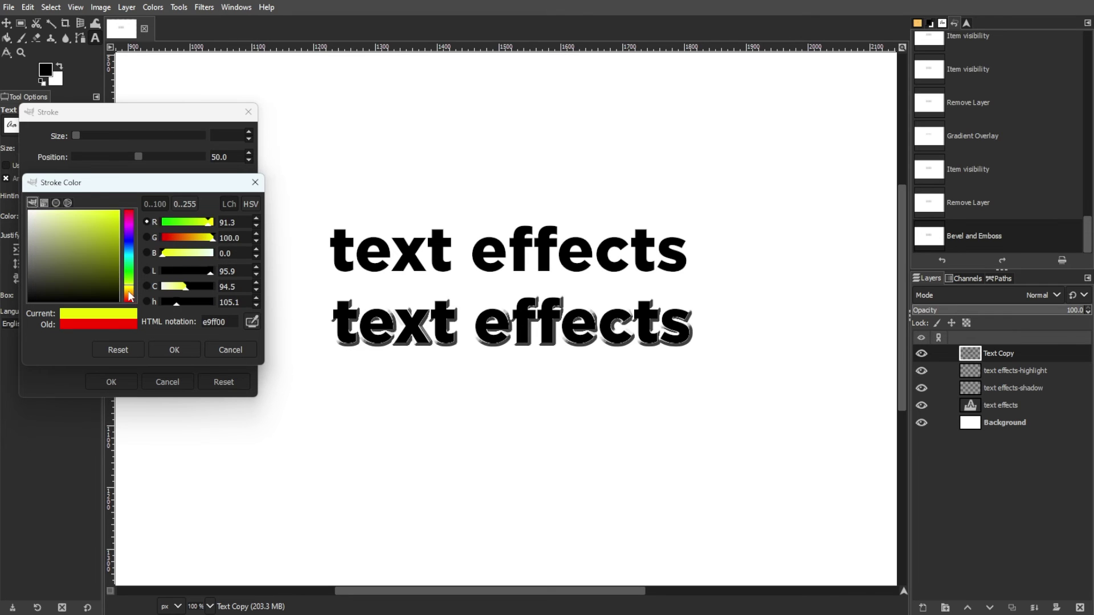
left_click_drag(127, 283, 130, 290)
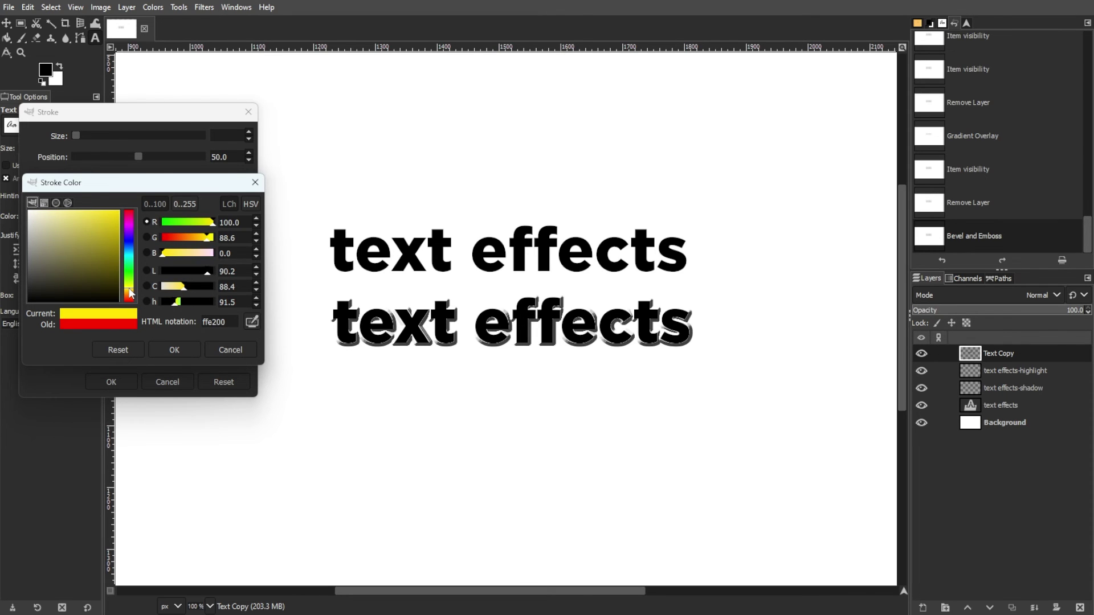
left_click(85, 256)
left_click_drag(98, 239, 118, 212)
left_click(167, 350)
left_click(85, 137)
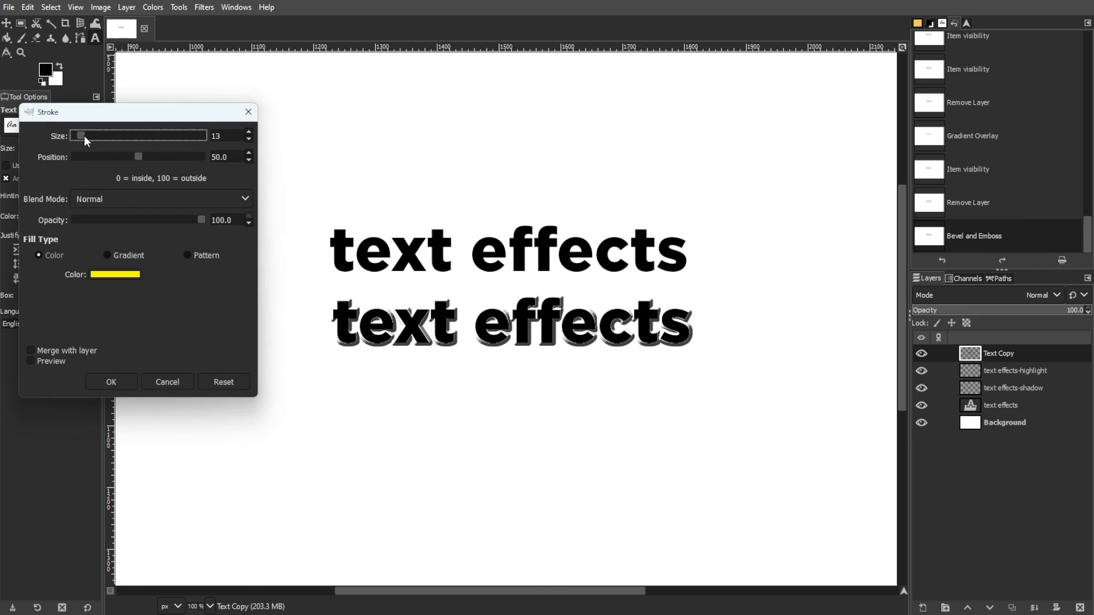
key("Tab")
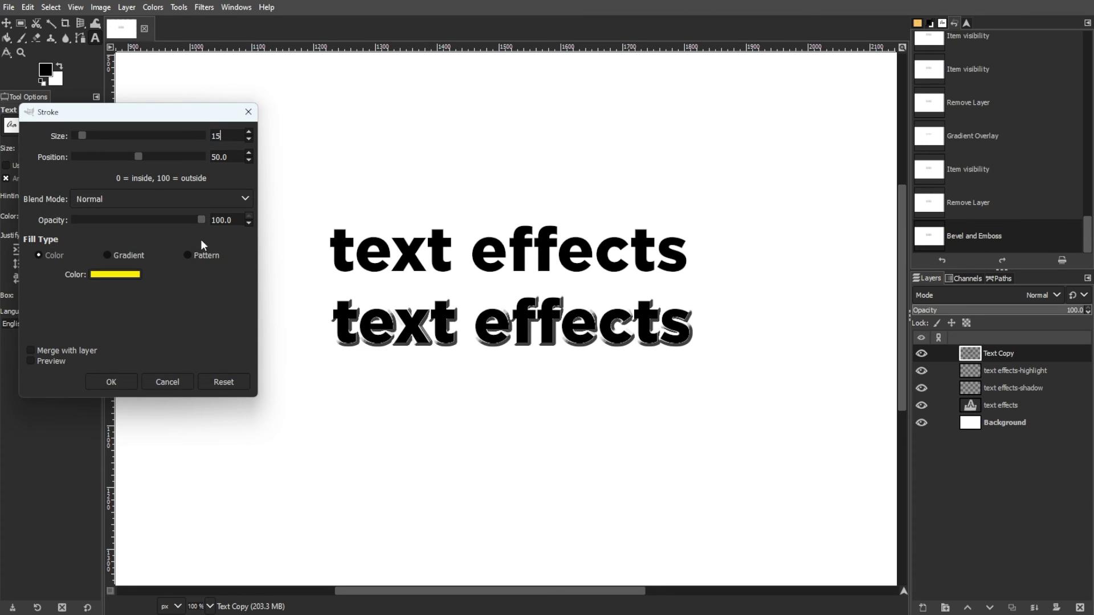
left_click(104, 378)
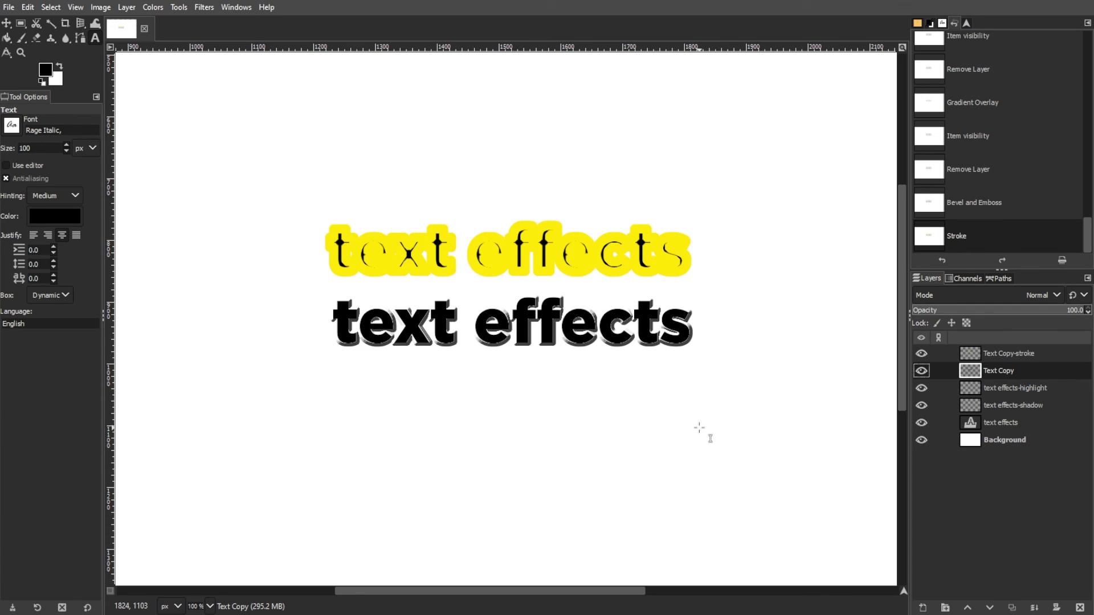
key("ctrl+z")
Outline the upper 'text effects' line with a 2-pixel yellow Stroke effect.
left_click(124, 6)
mouse_move(153, 286)
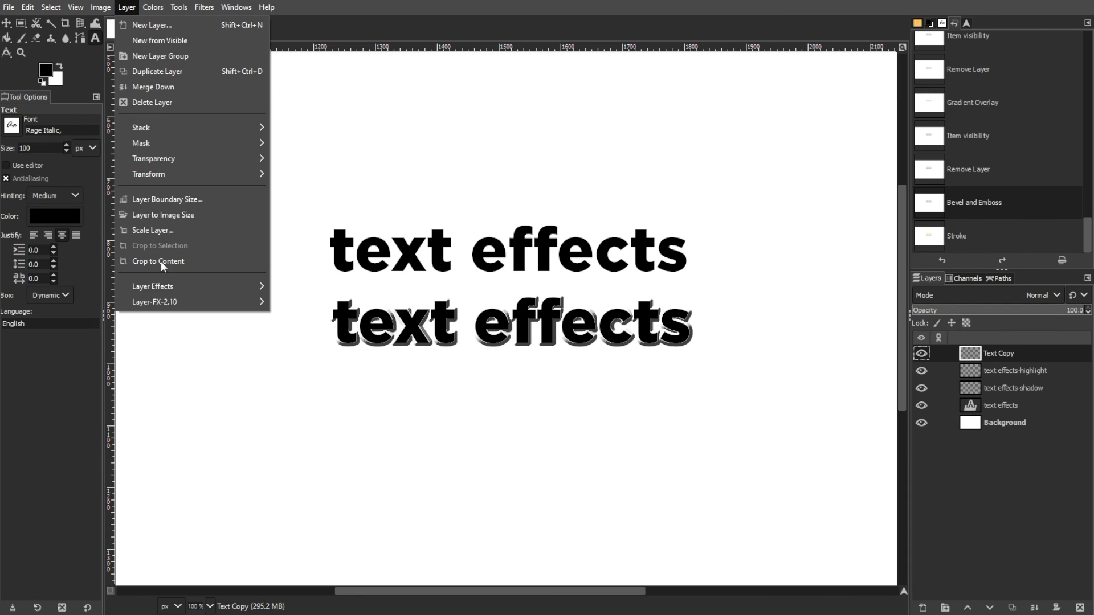
left_click(319, 443)
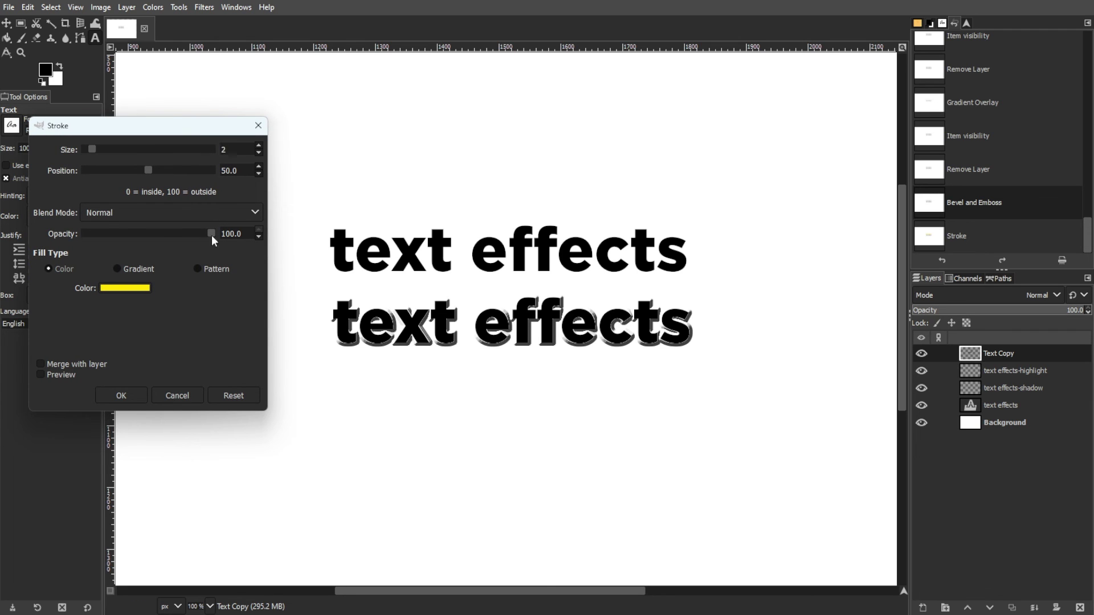
left_click(126, 396)
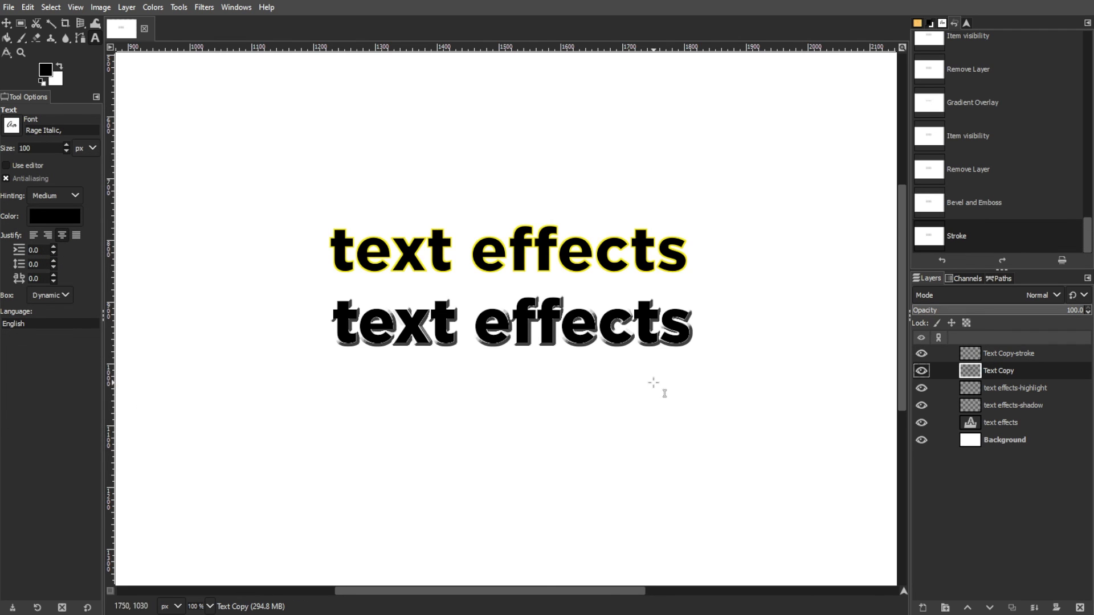
scroll(575, 385, "up", 1)
scroll(576, 386, "down", 1)
left_click_drag(556, 590, 562, 590)
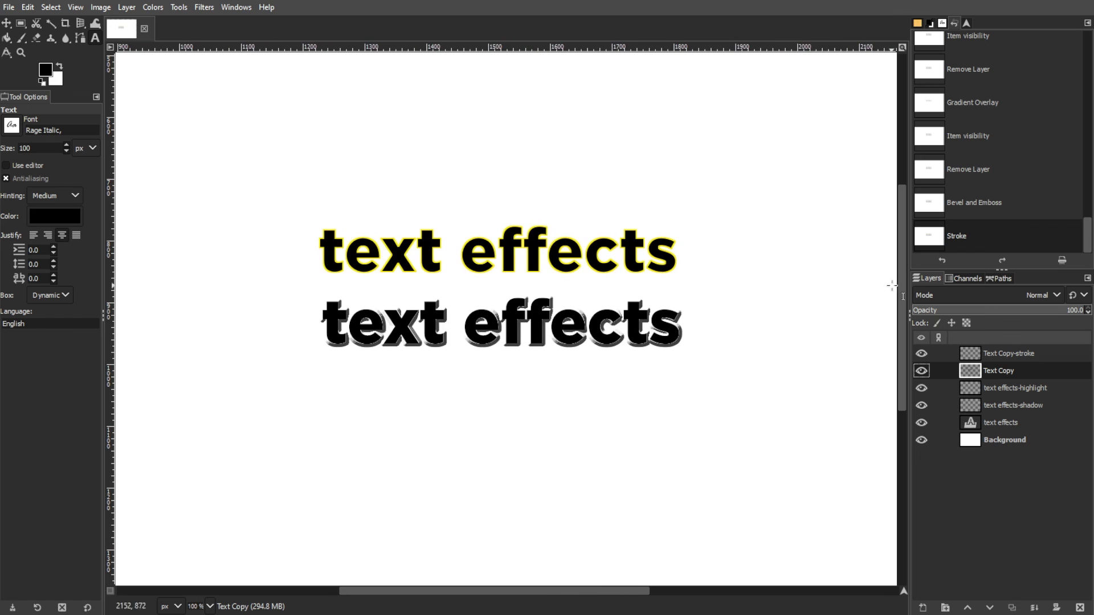
left_click_drag(903, 294, 900, 264)
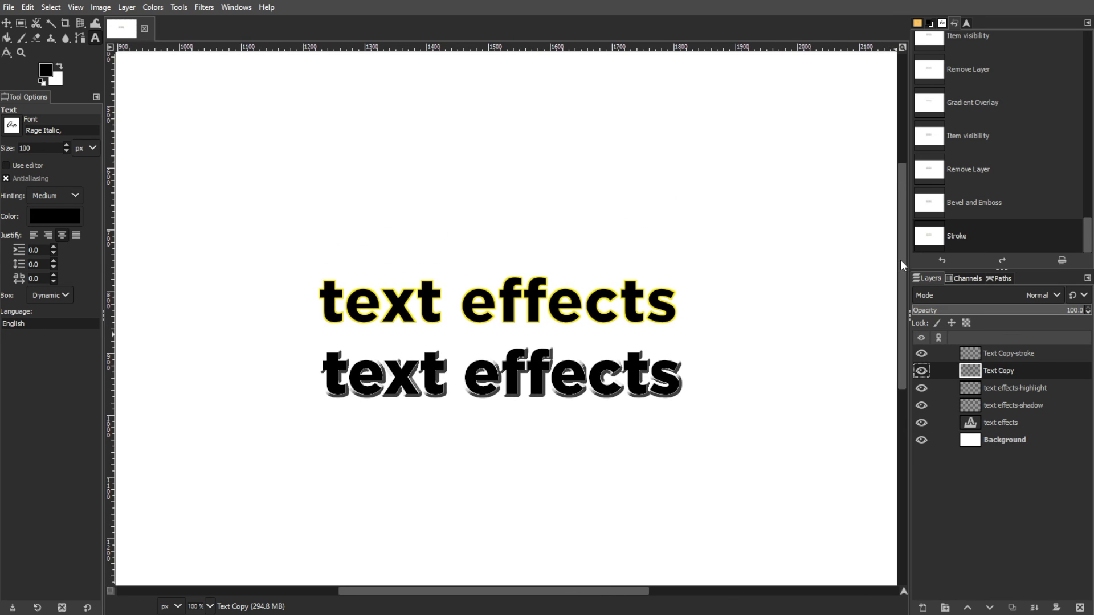